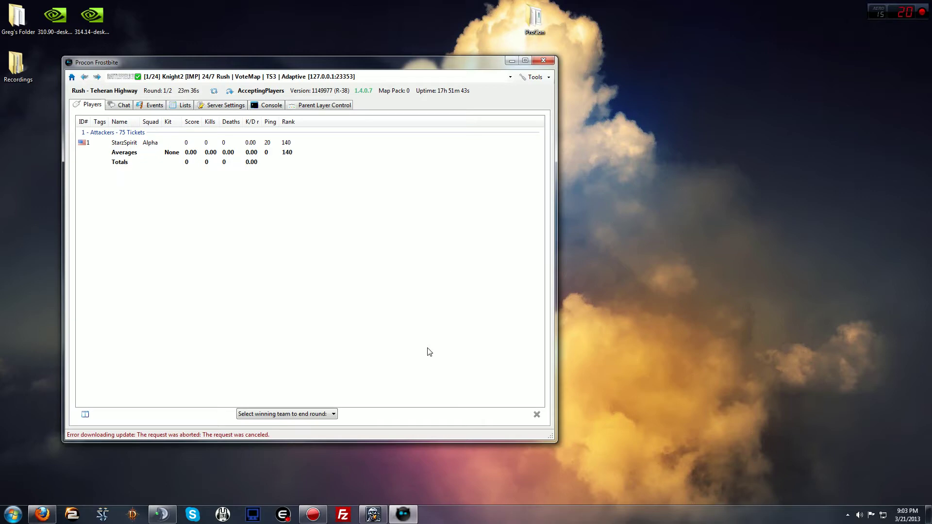
- Examine the list of connected servers and the control for running the next round
left_click(386, 79)
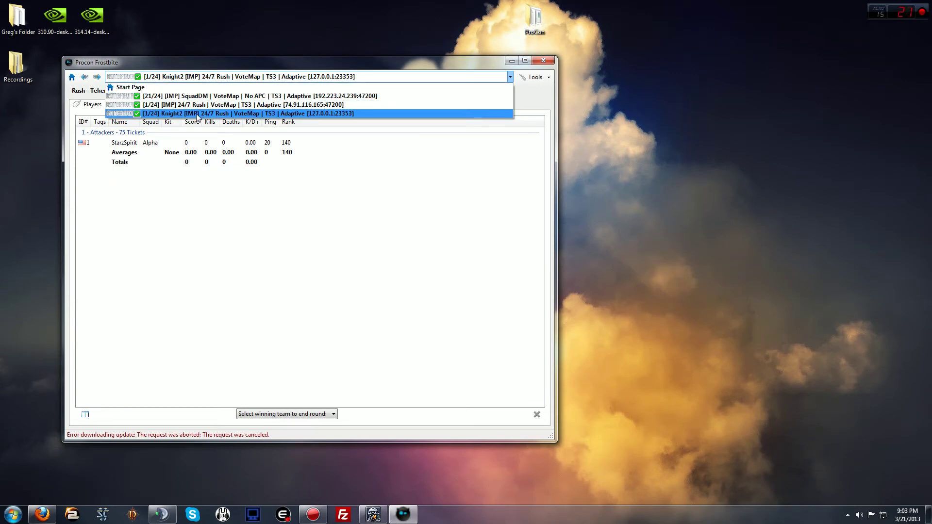
left_click(423, 69)
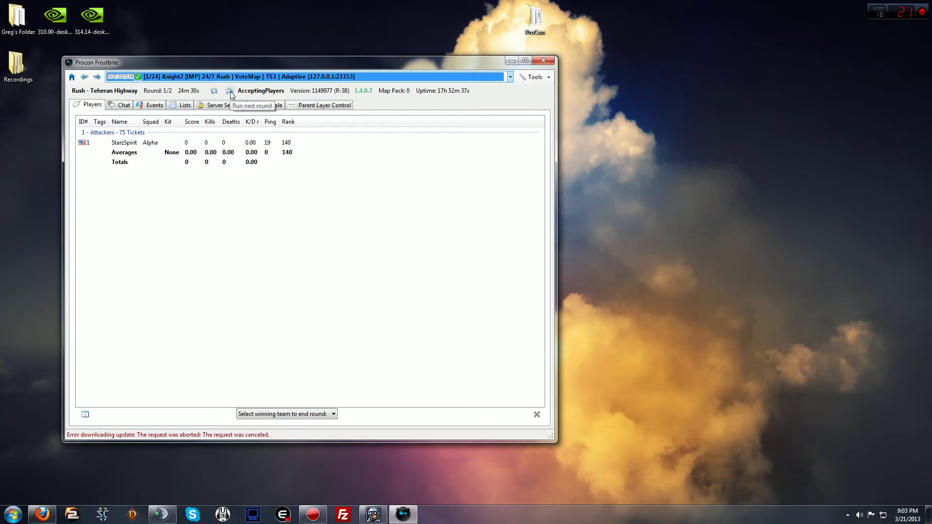
mouse_move(251, 95)
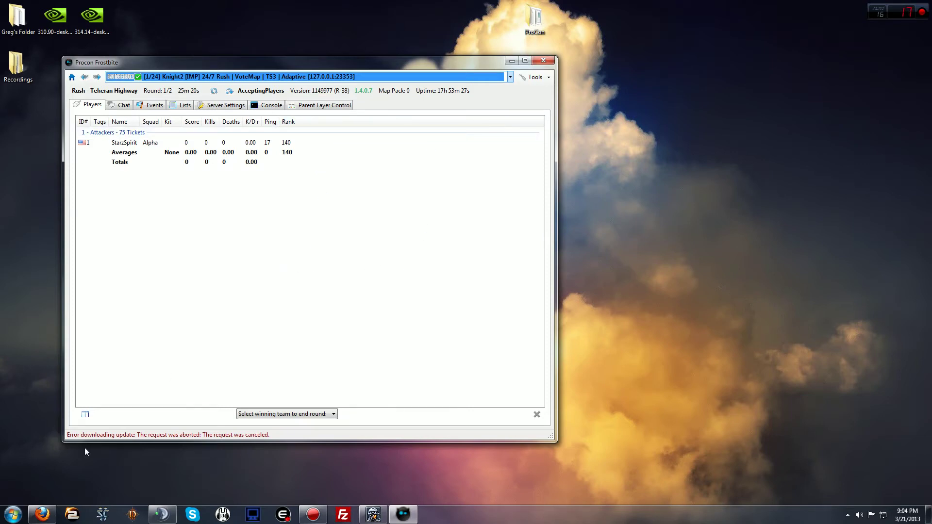
- Select the player in the Attackers team, choose Kick as the punishment and enter "fdjnlsa" as the reason
right_click(125, 144)
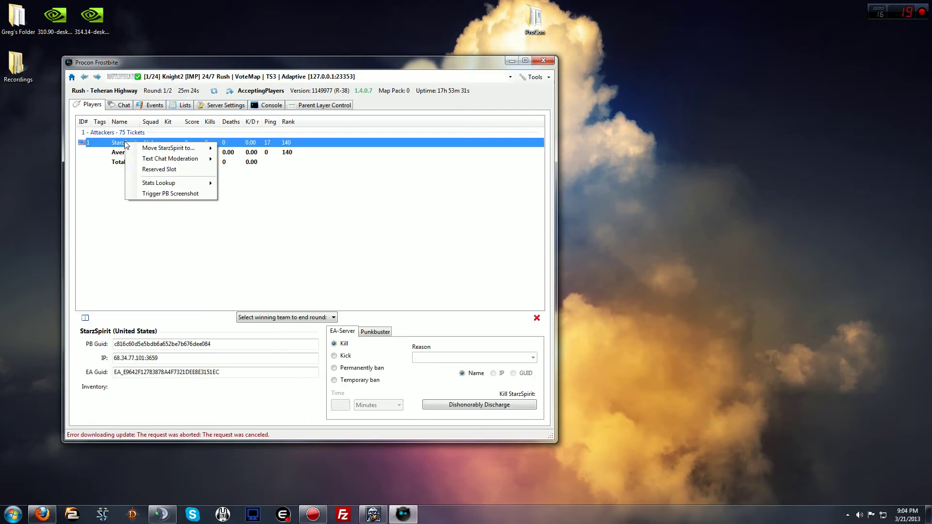
left_click(115, 147)
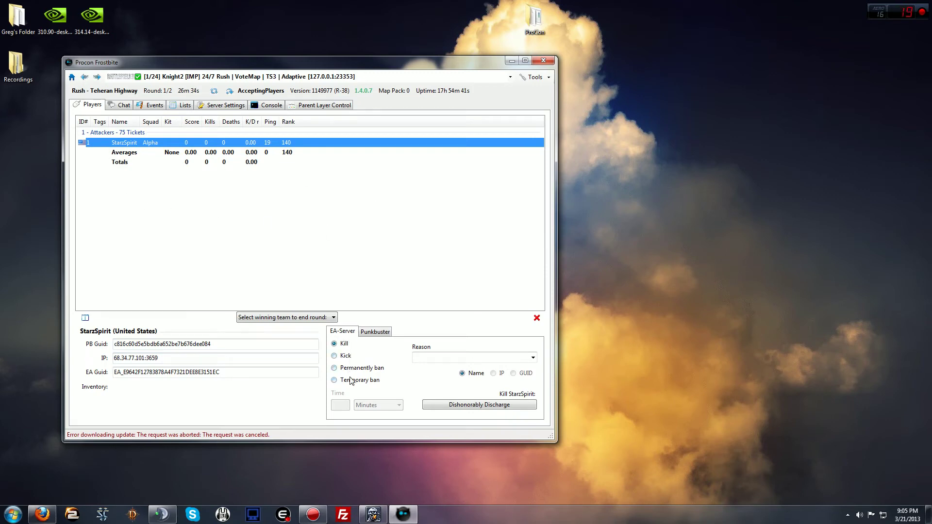
left_click(335, 356)
left_click(459, 357)
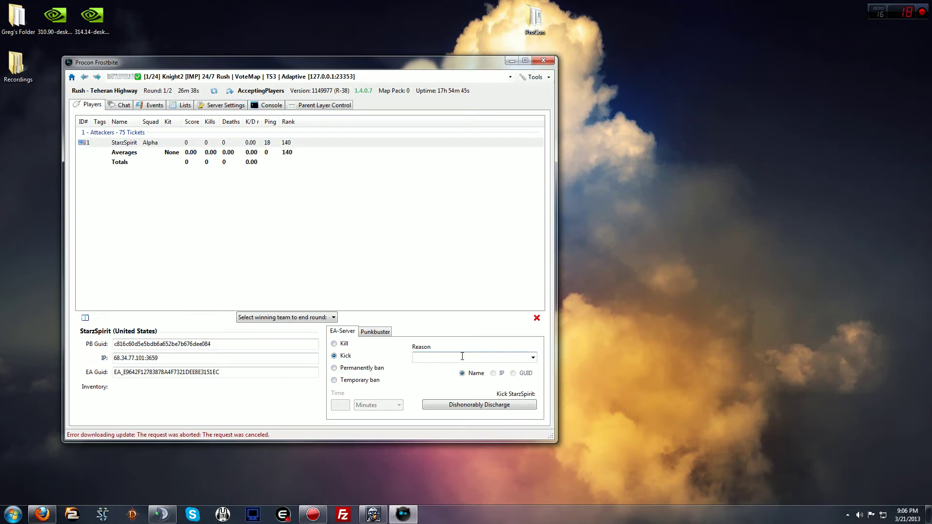
type("fdjnlsa")
- Try the Kill, Permanently ban and Temporary ban punishments for the player, ending on Permanently ban
left_click(334, 344)
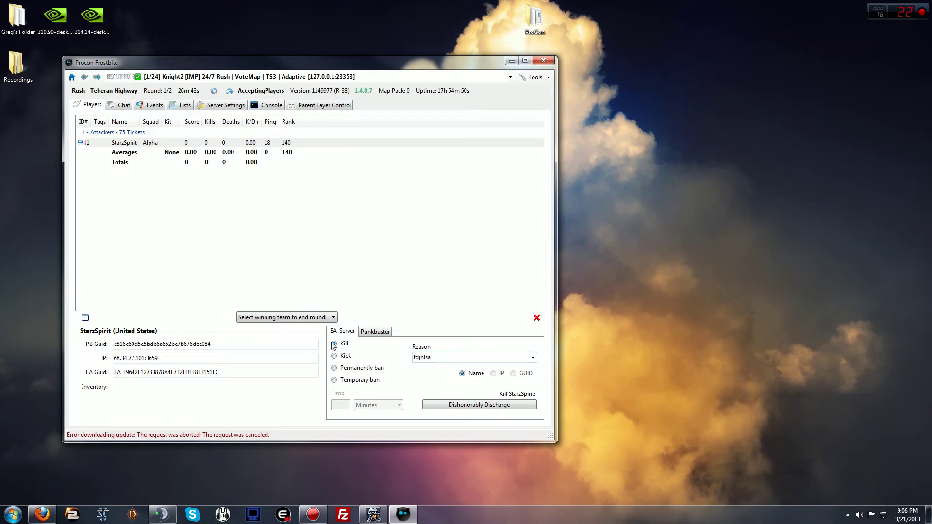
left_click(334, 368)
left_click(335, 381)
left_click(334, 368)
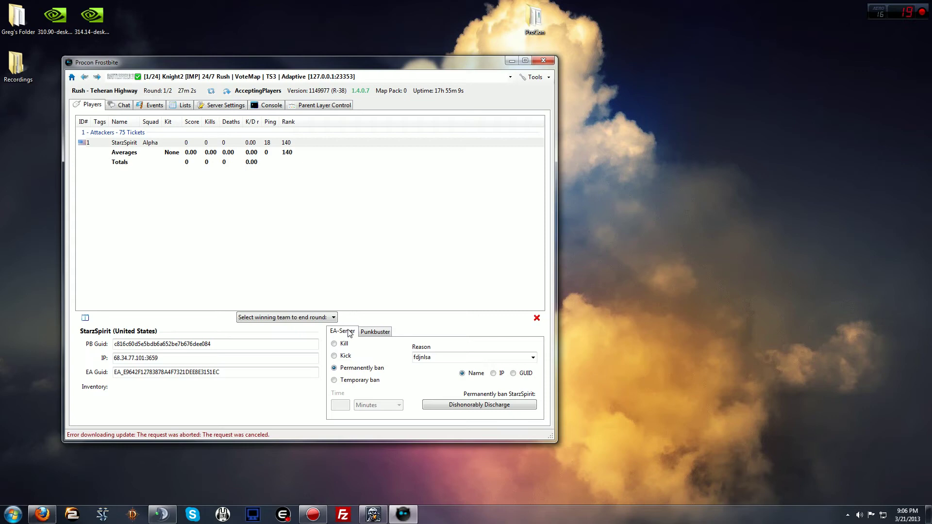
- Compare the Punkbuster and EA-Server punishment options and set the EA-Server punishment to Kill
left_click(375, 332)
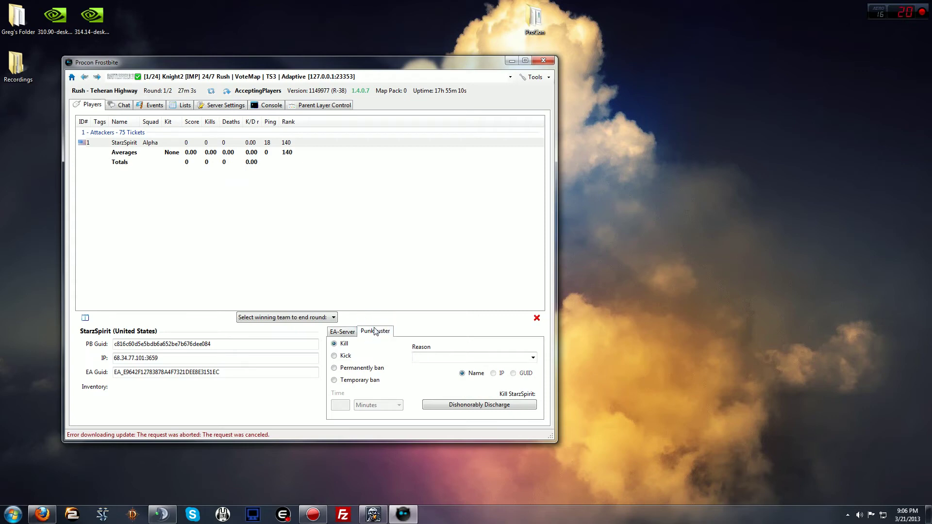
left_click(346, 333)
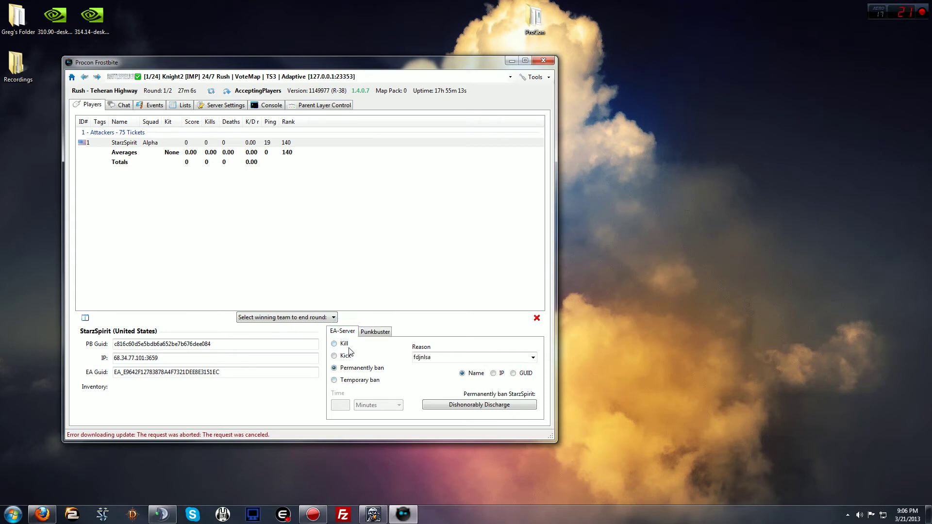
left_click(386, 335)
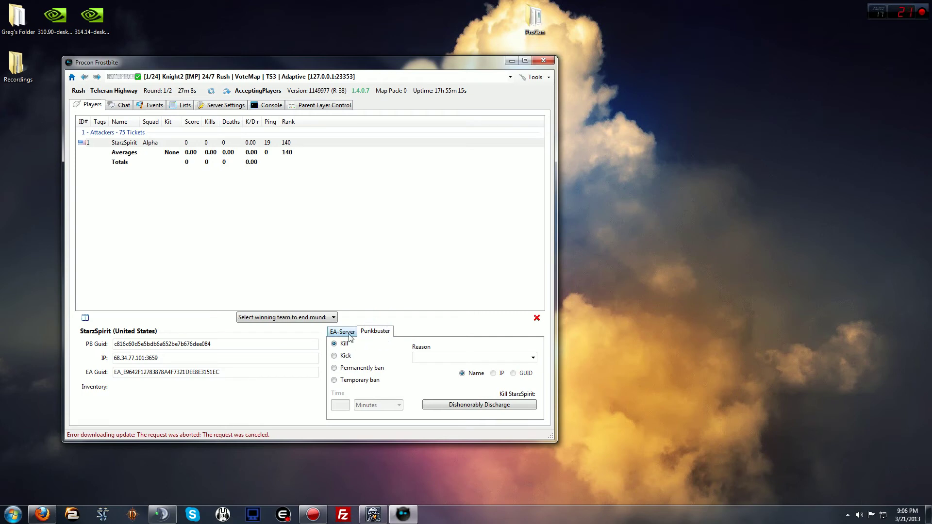
left_click(349, 334)
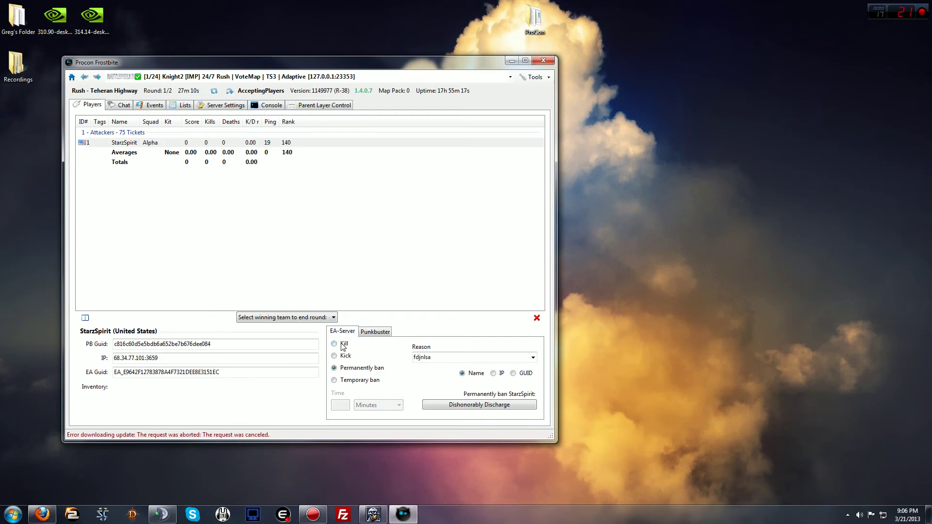
left_click(342, 345)
- Look up the selected player's record on Metabans, close the results page and return to Procon
right_click(157, 145)
mouse_move(175, 152)
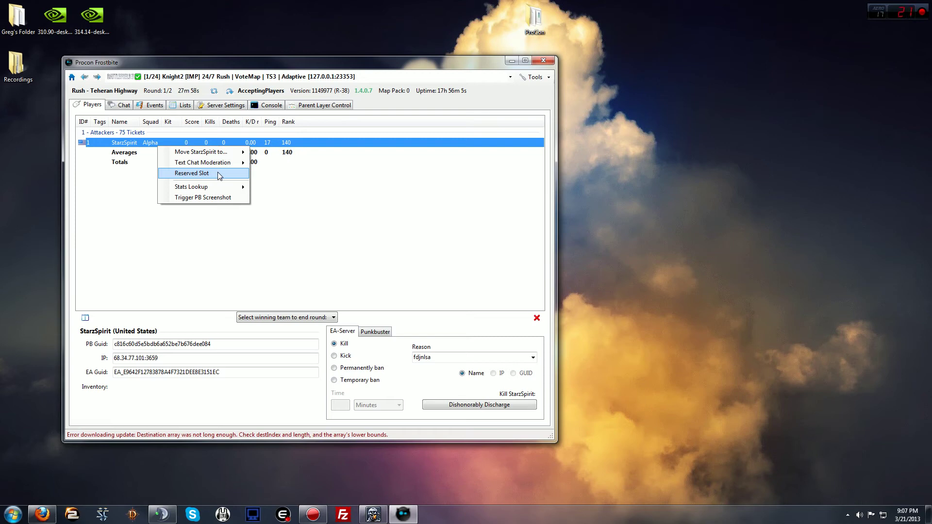
mouse_move(227, 186)
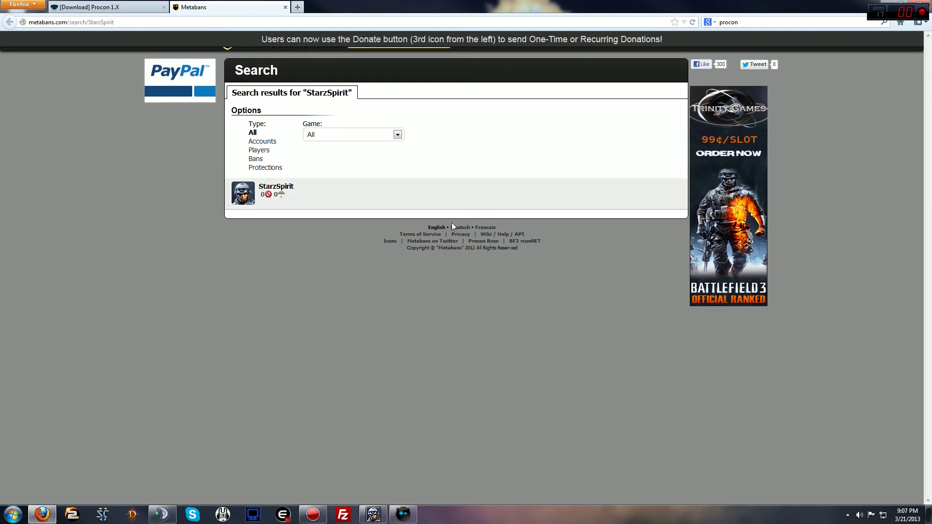
left_click(286, 9)
left_click(886, 4)
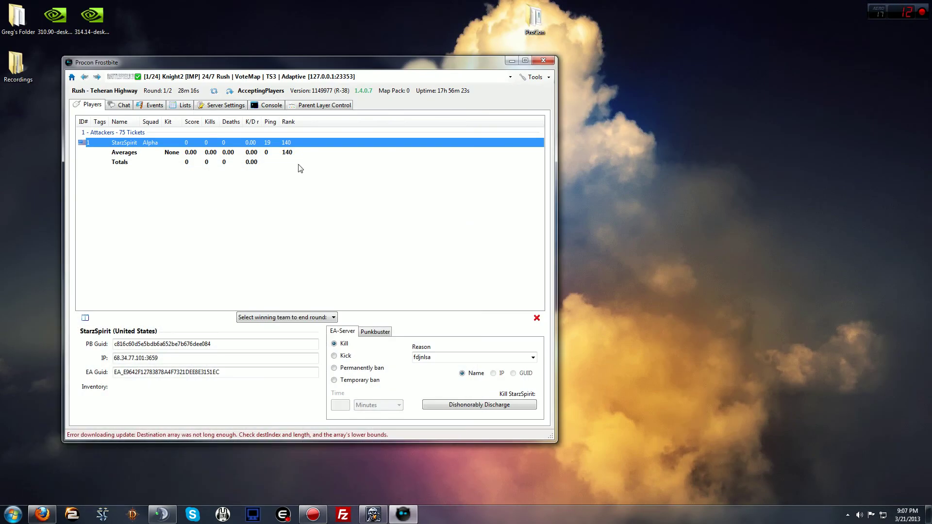
- Trigger a PunkBuster screenshot of the player in the Attackers team
right_click(115, 142)
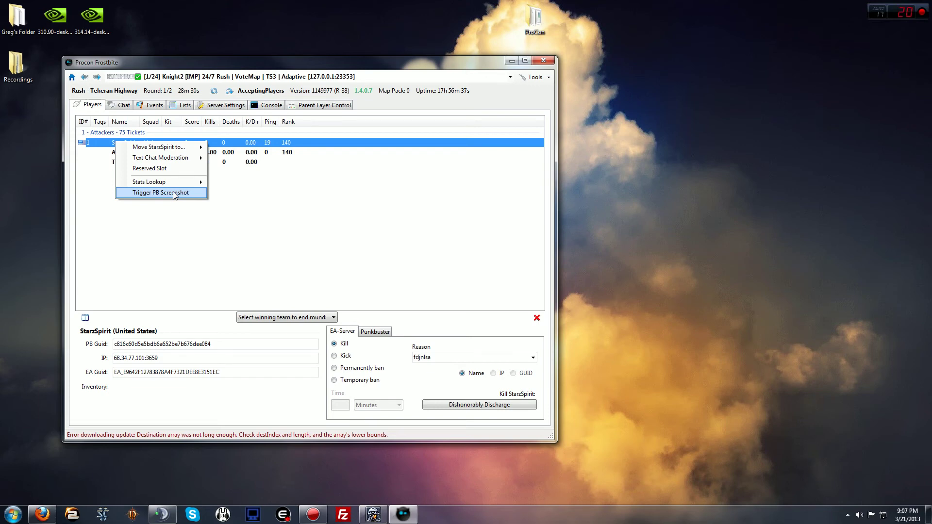
left_click(173, 192)
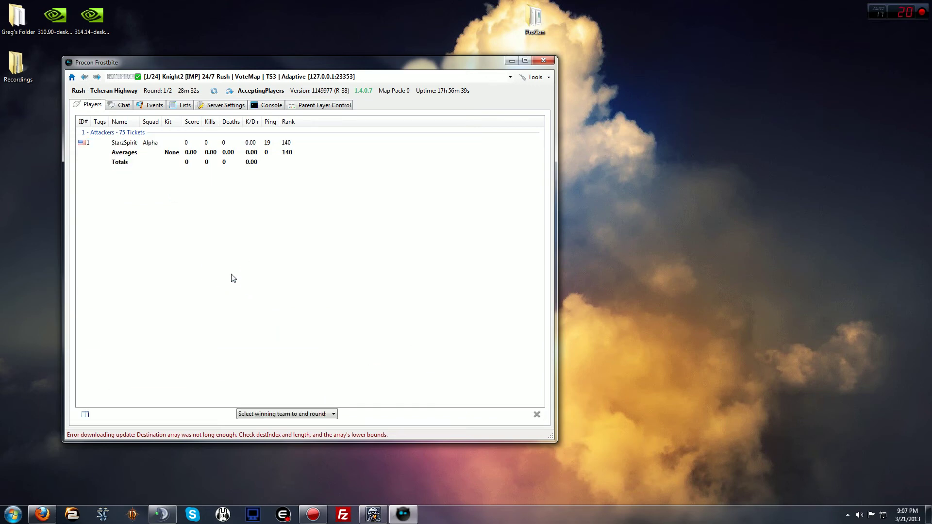
- Enable the display of joining/leaving players and of kills/deaths in the server chat
left_click(129, 107)
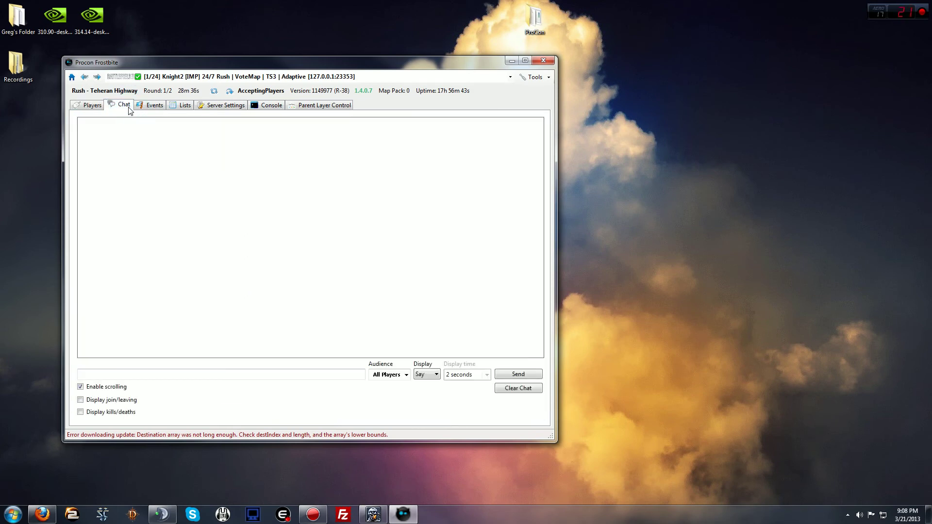
left_click(86, 402)
left_click(86, 413)
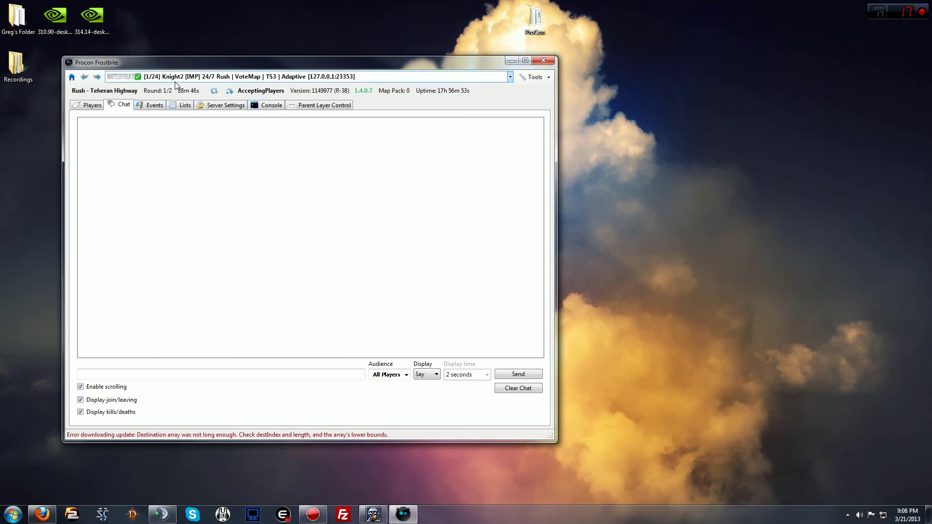
- Switch to the [IMP] SquadDM server and check the chat audience choices, keeping All Players
left_click(231, 77)
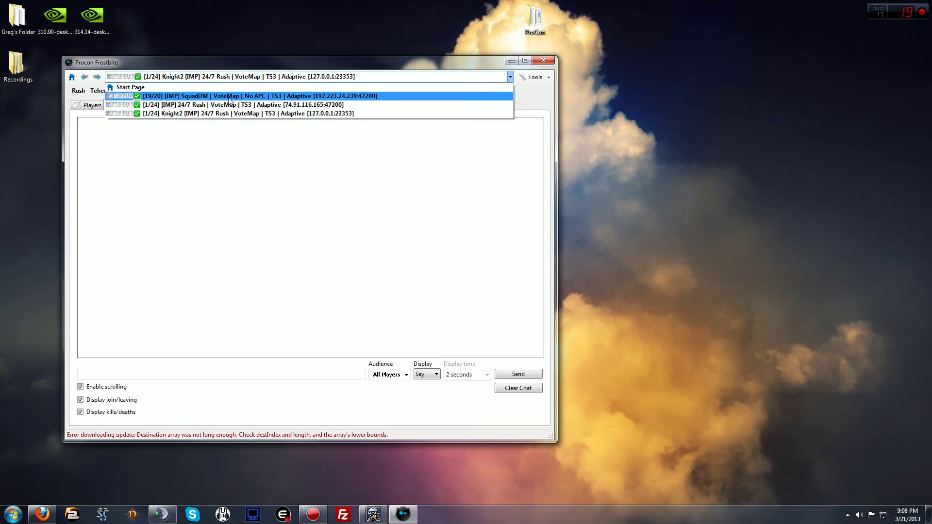
left_click(230, 97)
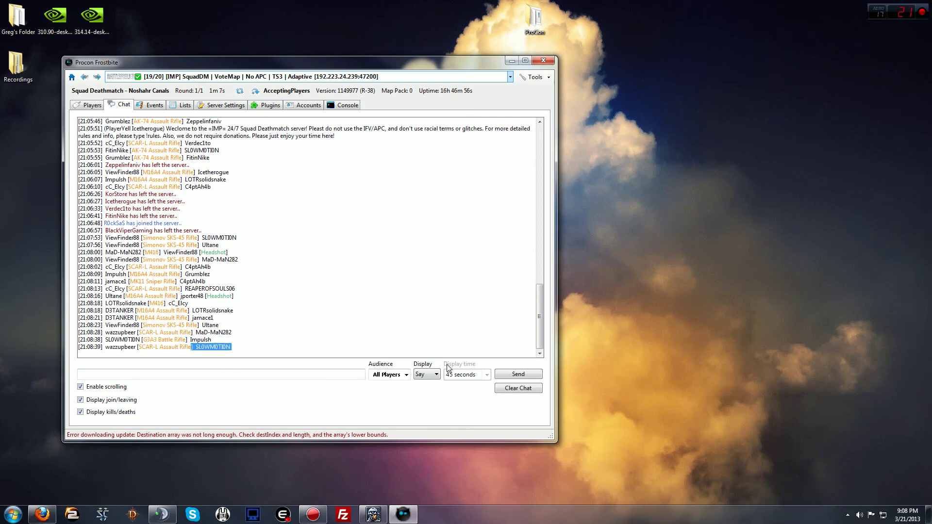
left_click(394, 376)
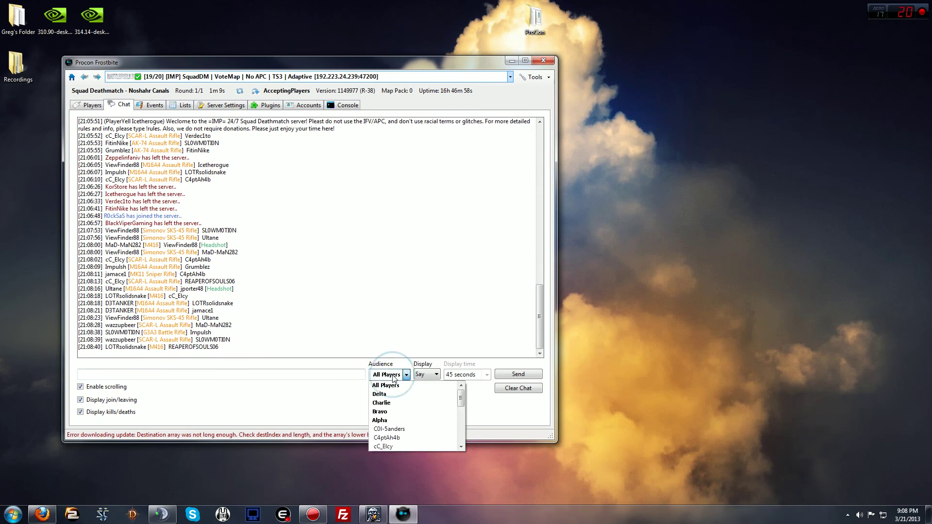
left_click(393, 379)
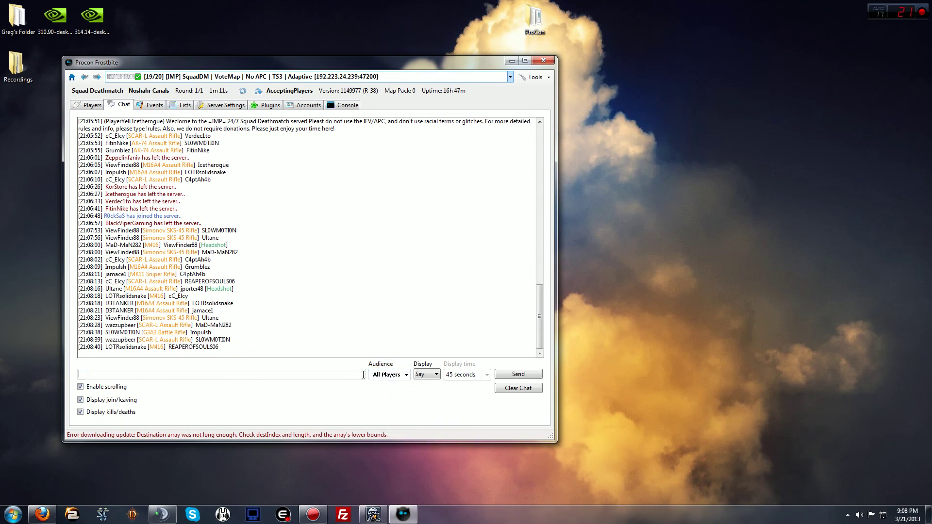
- Try the Yell display for a chat message, draft "erwqafa", and set the display back to Say
left_click(206, 376)
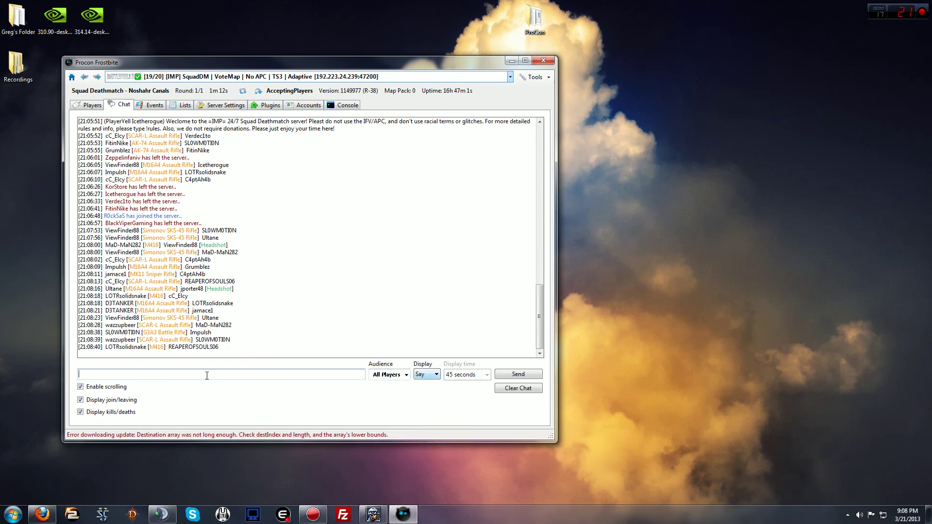
left_click(424, 375)
left_click(423, 391)
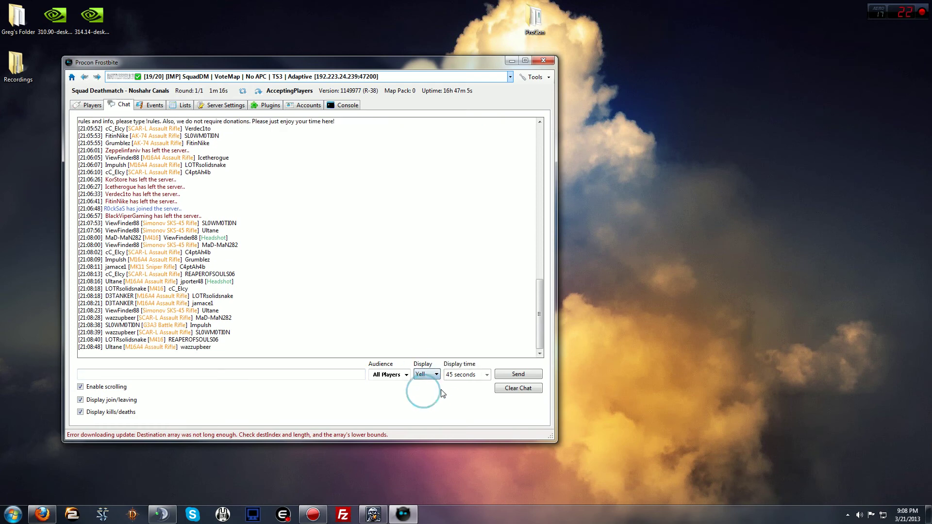
left_click(183, 374)
type("erwqafa")
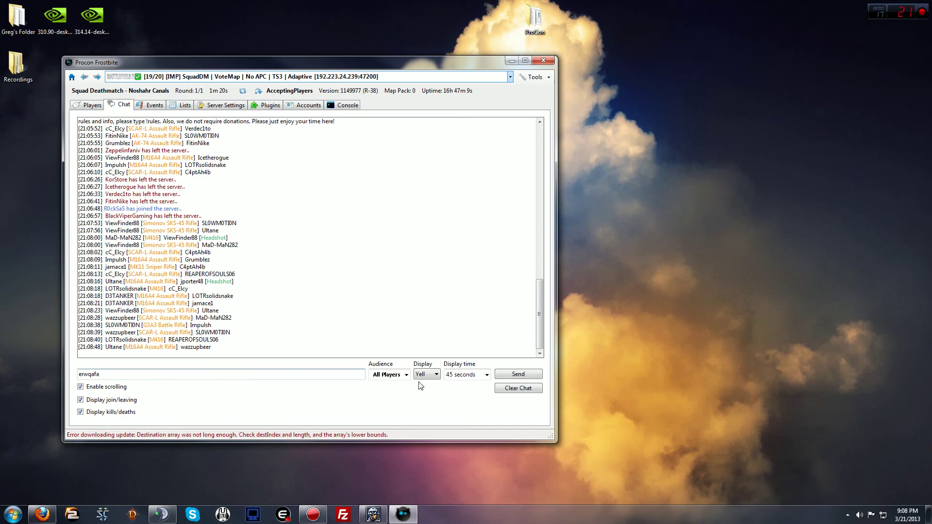
left_click(425, 375)
left_click(426, 384)
- Try addressing the chat to a single player and return the audience to All Players
left_click(407, 374)
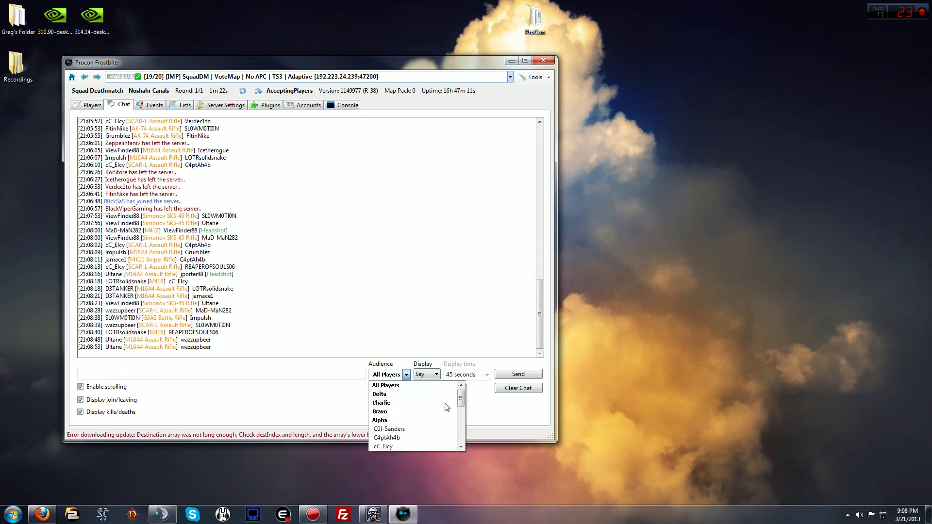
left_click(413, 429)
left_click(406, 374)
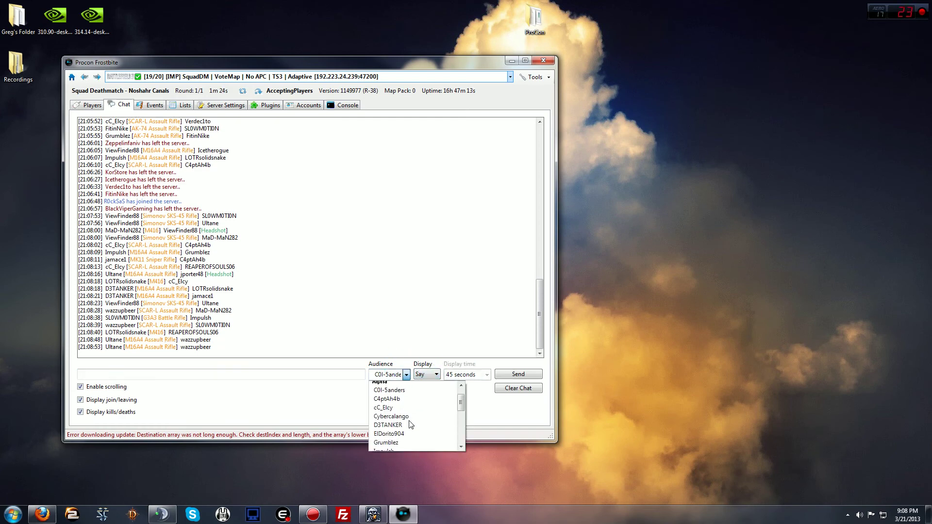
scroll(410, 425, "up", 2)
left_click(394, 388)
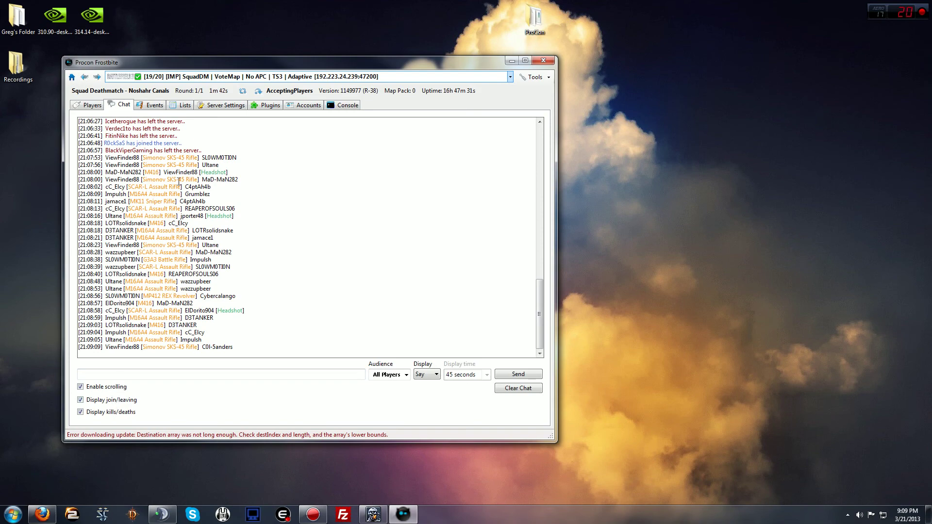
- Examine the SquadDM server's event log, console output and layer server accounts
left_click(151, 105)
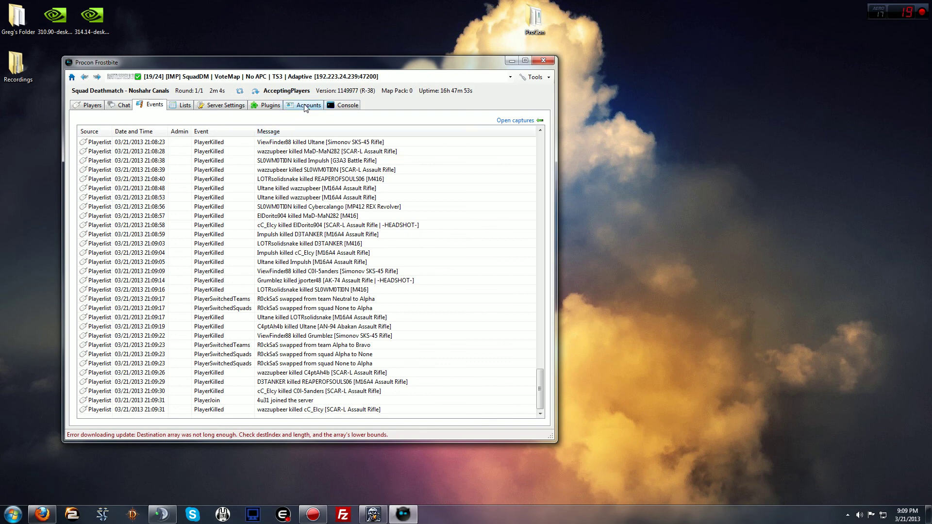
left_click(345, 106)
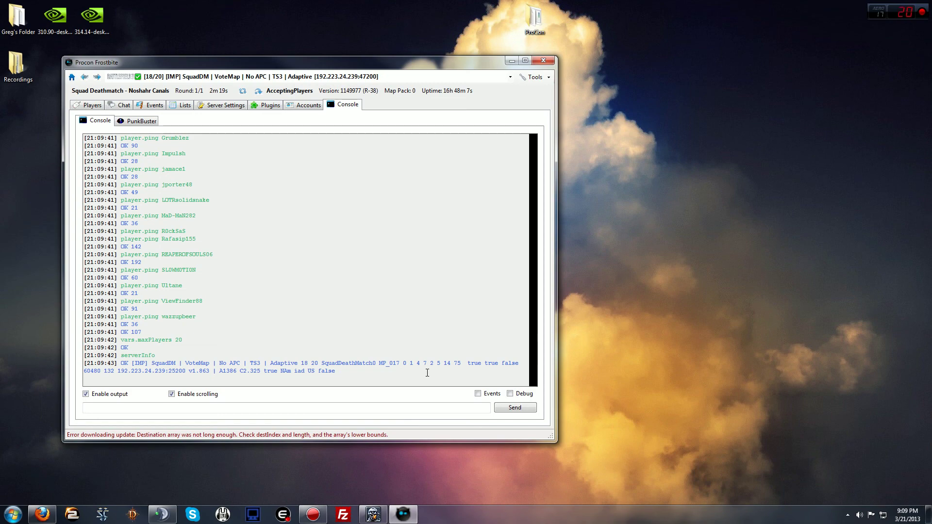
left_click(536, 211)
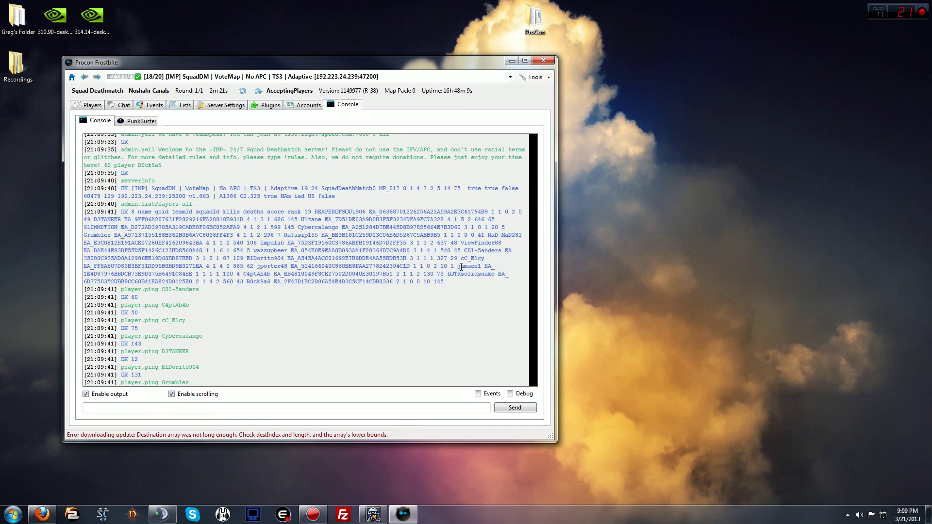
left_click(534, 382)
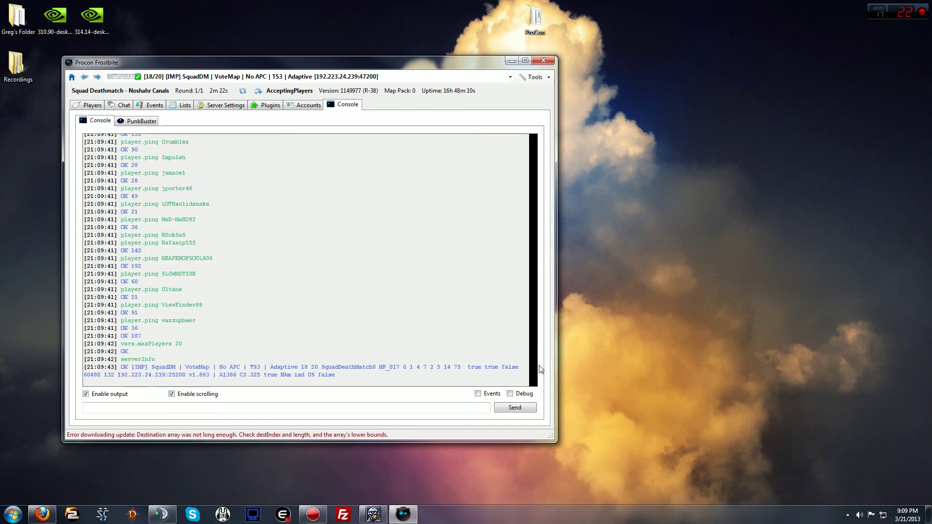
left_click(313, 106)
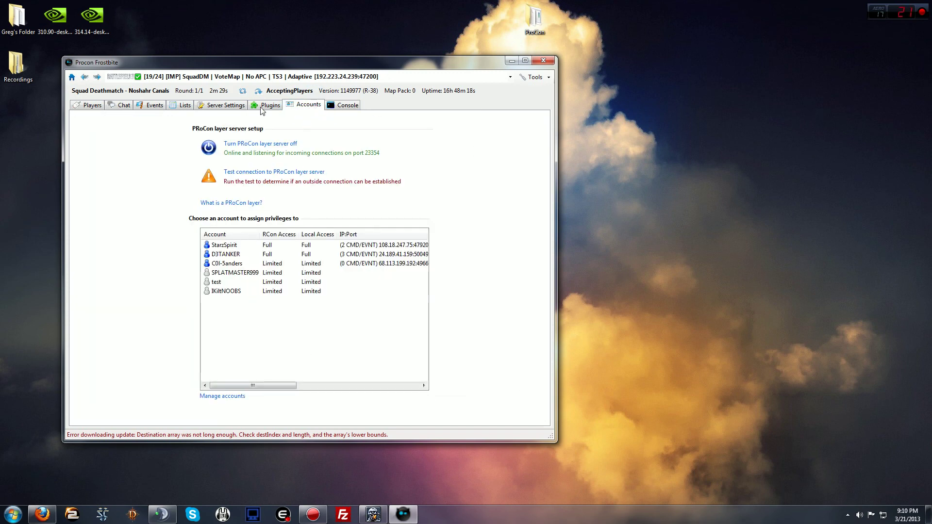
- Switch to the Knight2 [IMP] 24/7 Rush server and examine its parent layer plugins and console output
left_click(283, 75)
left_click(249, 113)
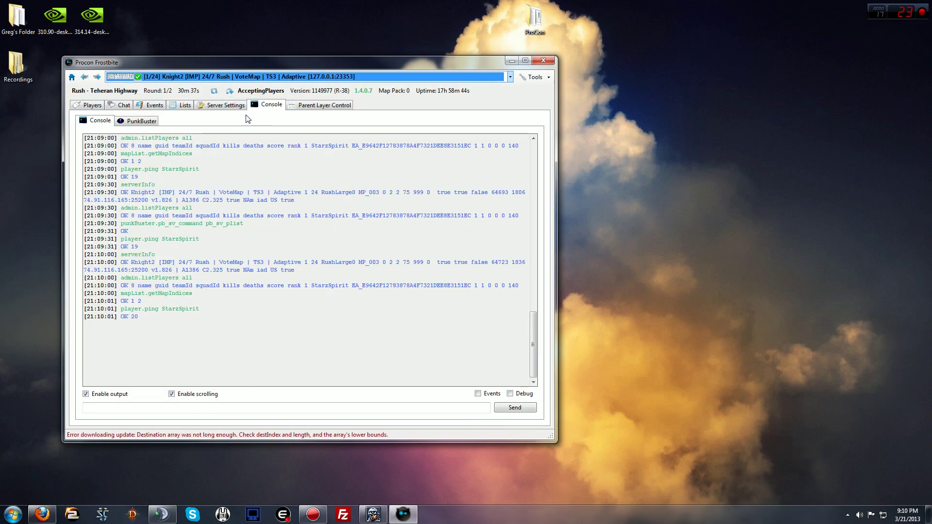
left_click(320, 105)
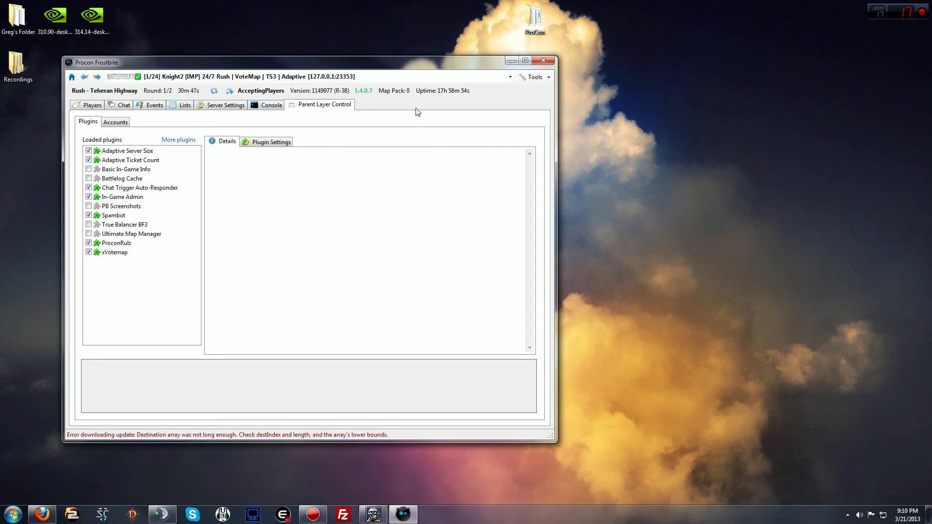
left_click(269, 105)
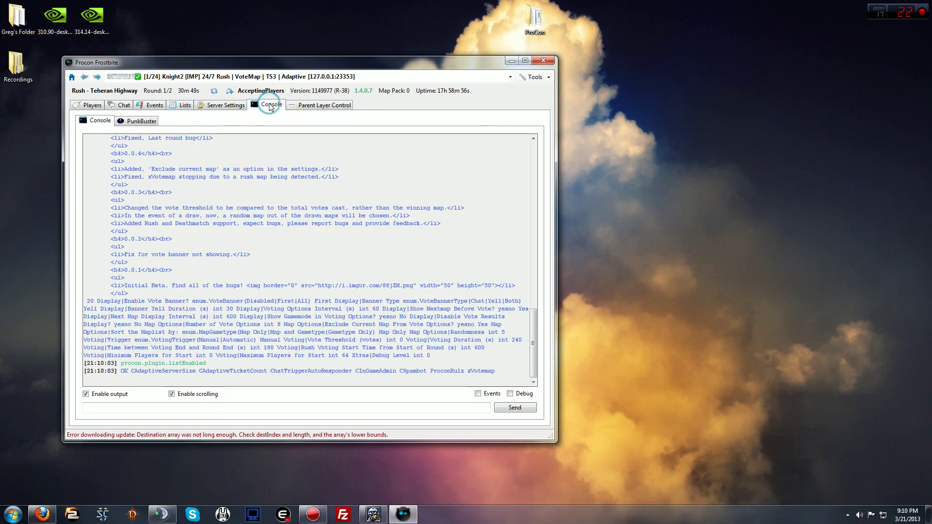